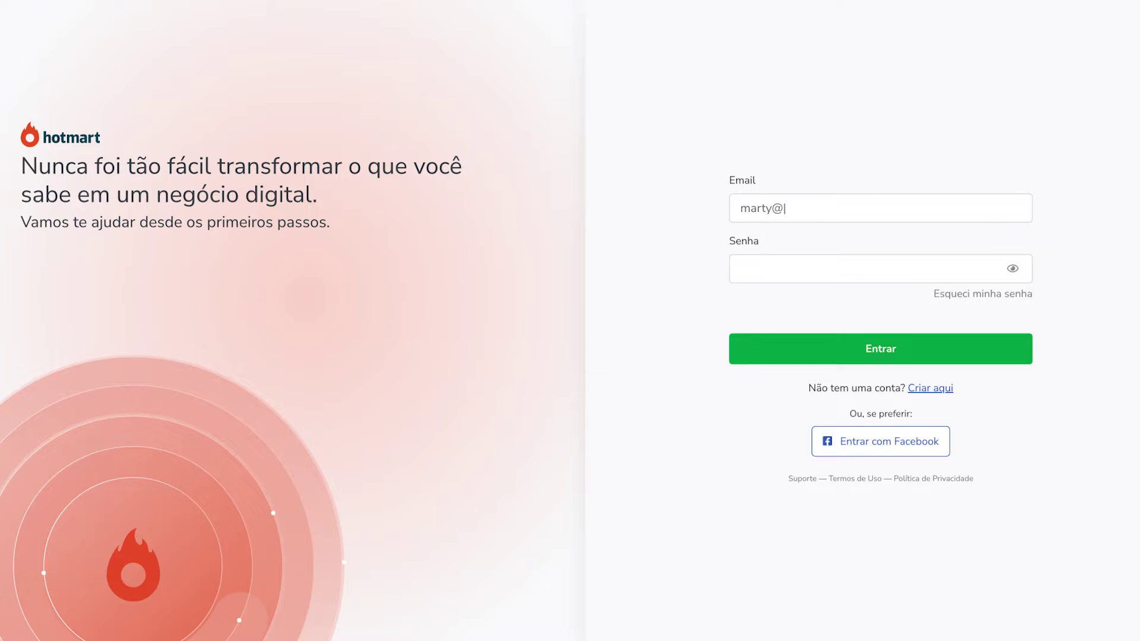
# - Enter the account password and log in to Hotmart
pyautogui.click(772, 268)
pyautogui.write('••••••••••')
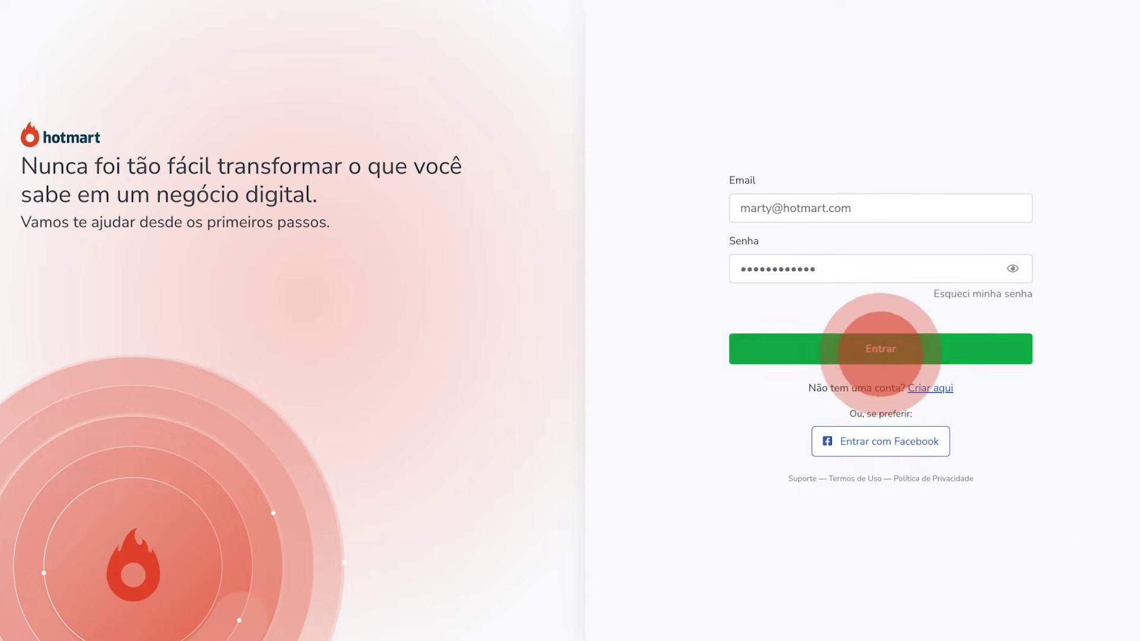
pyautogui.click(878, 349)
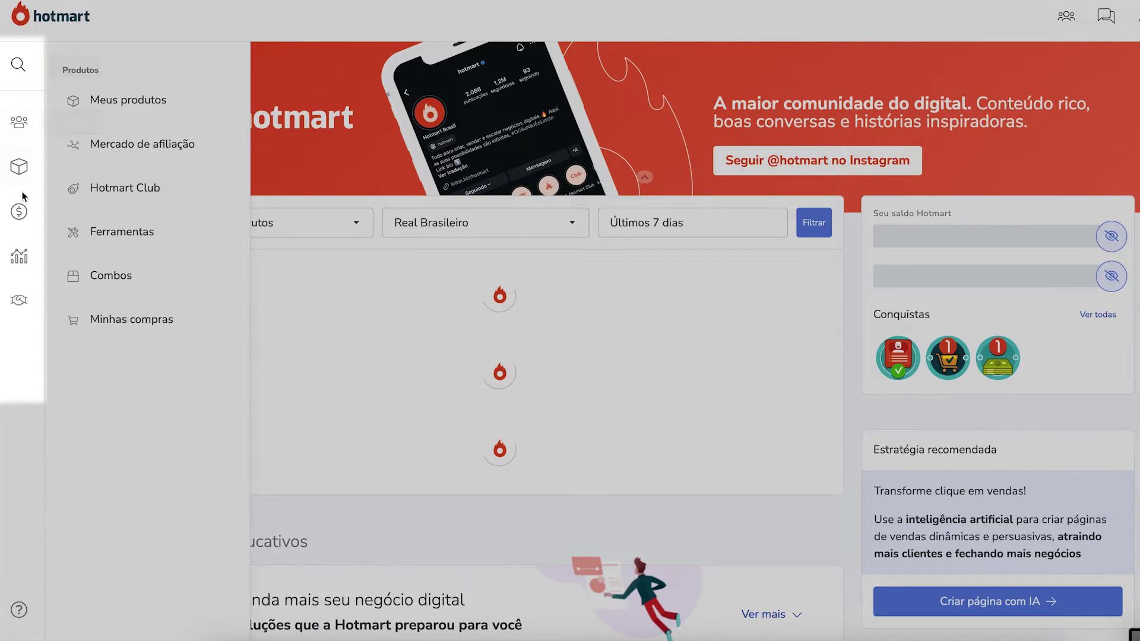
# - Search the producer tools for "Order" and open the Aparência da página de pagamento tool
pyautogui.moveTo(19, 186)
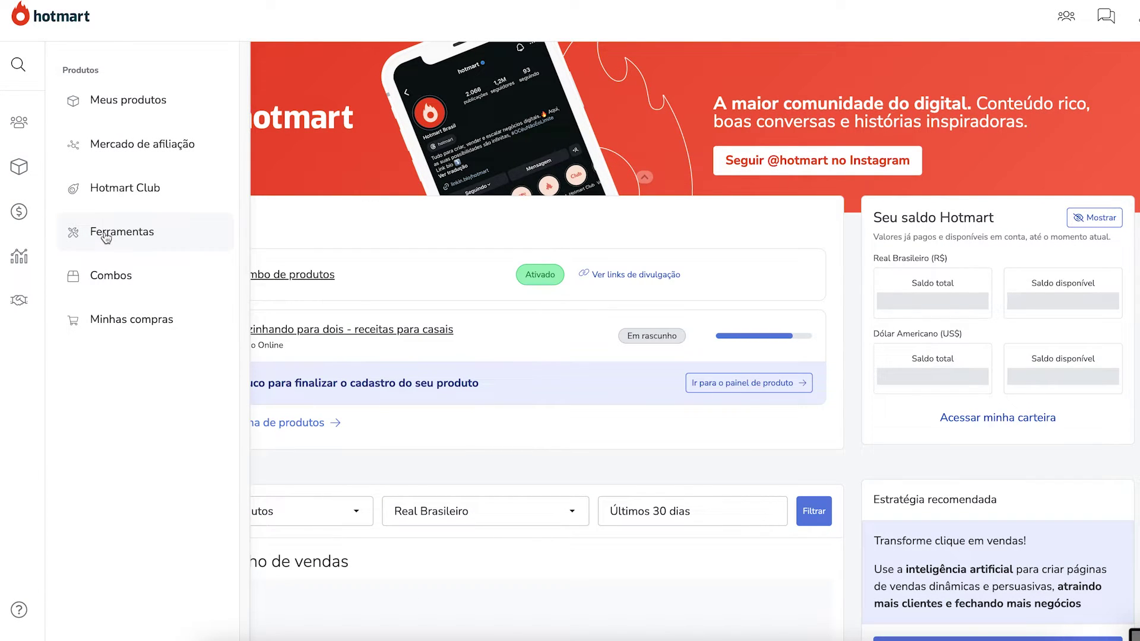
pyautogui.click(106, 238)
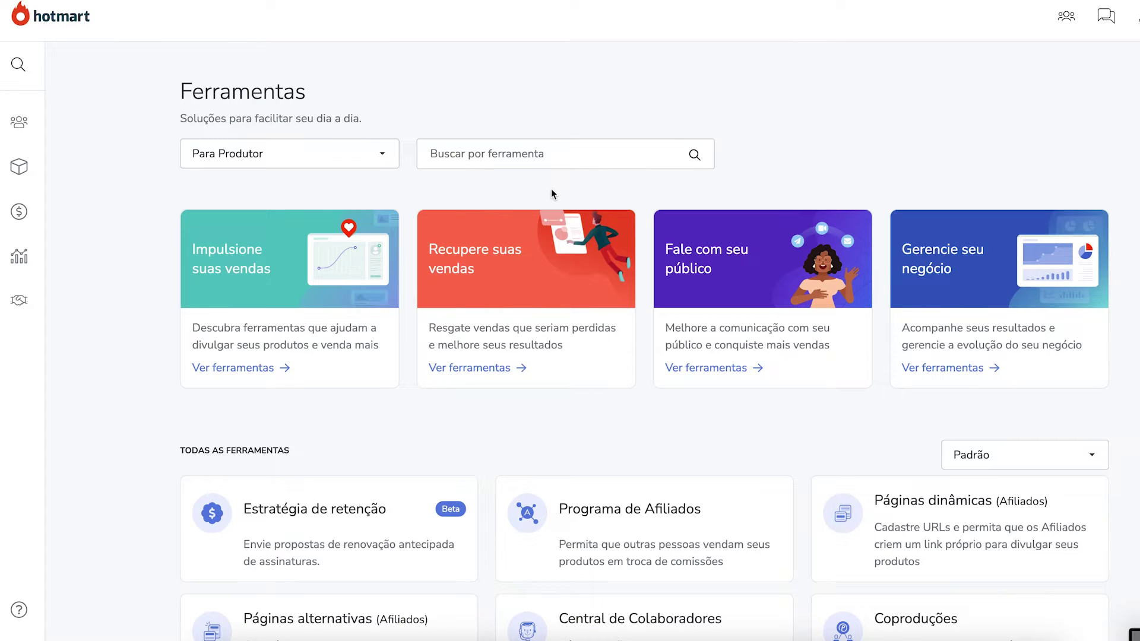
pyautogui.click(528, 153)
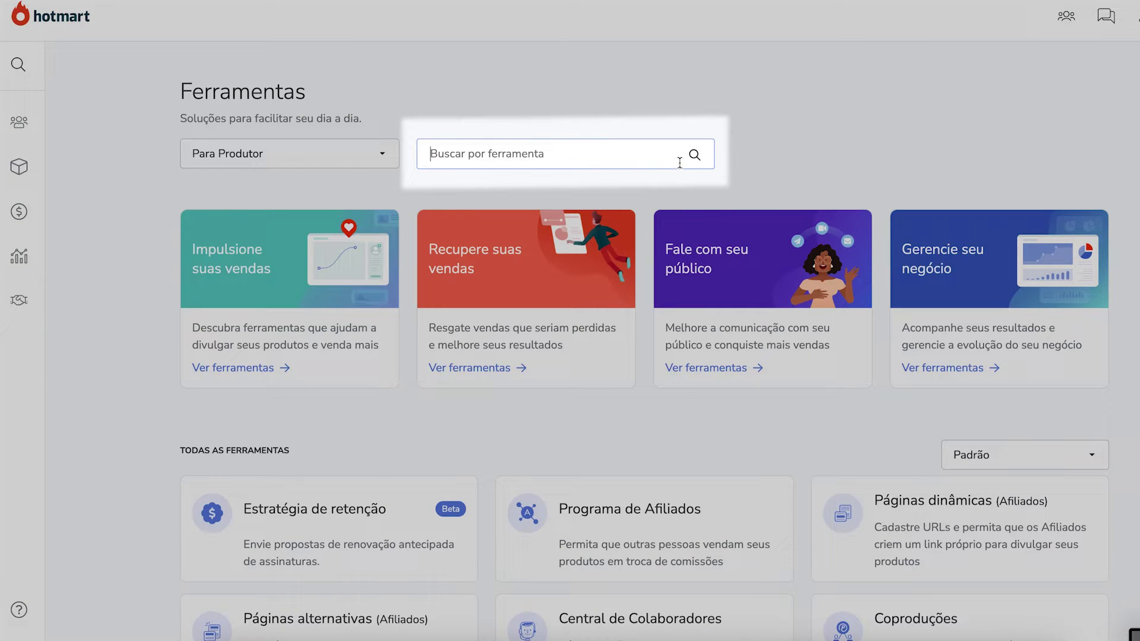
pyautogui.write('Ord')
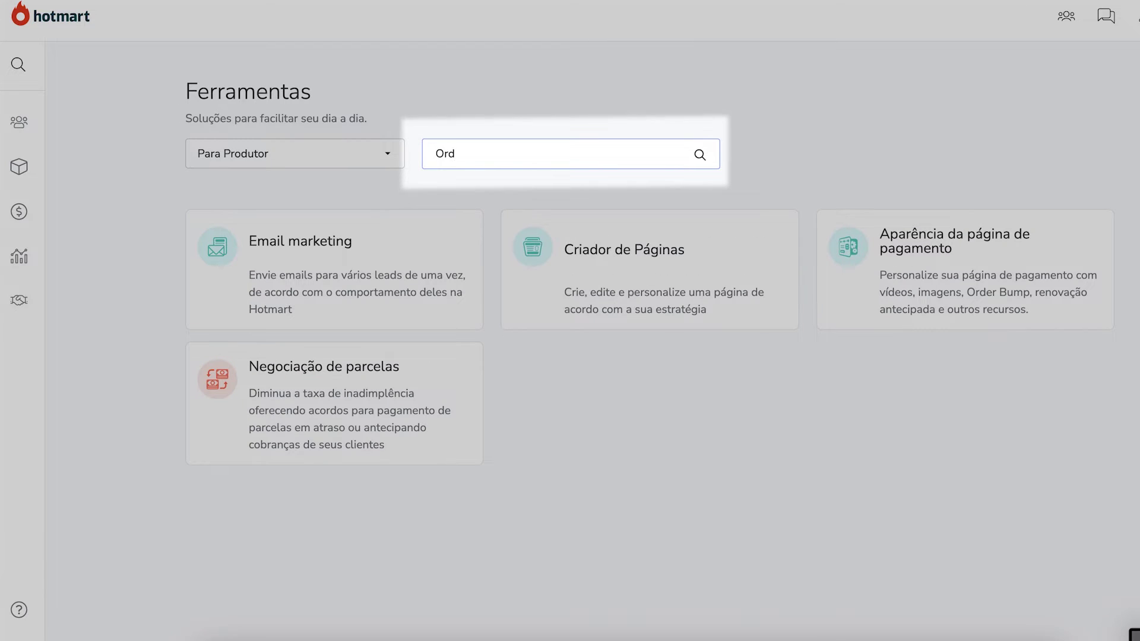
pyautogui.write('er')
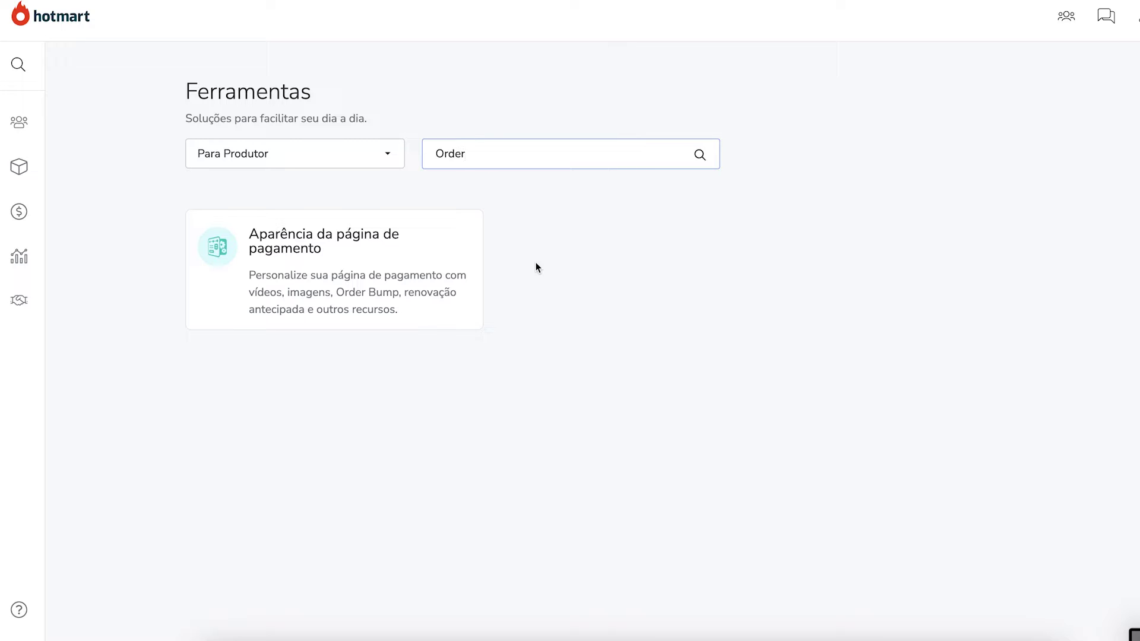
pyautogui.click(323, 244)
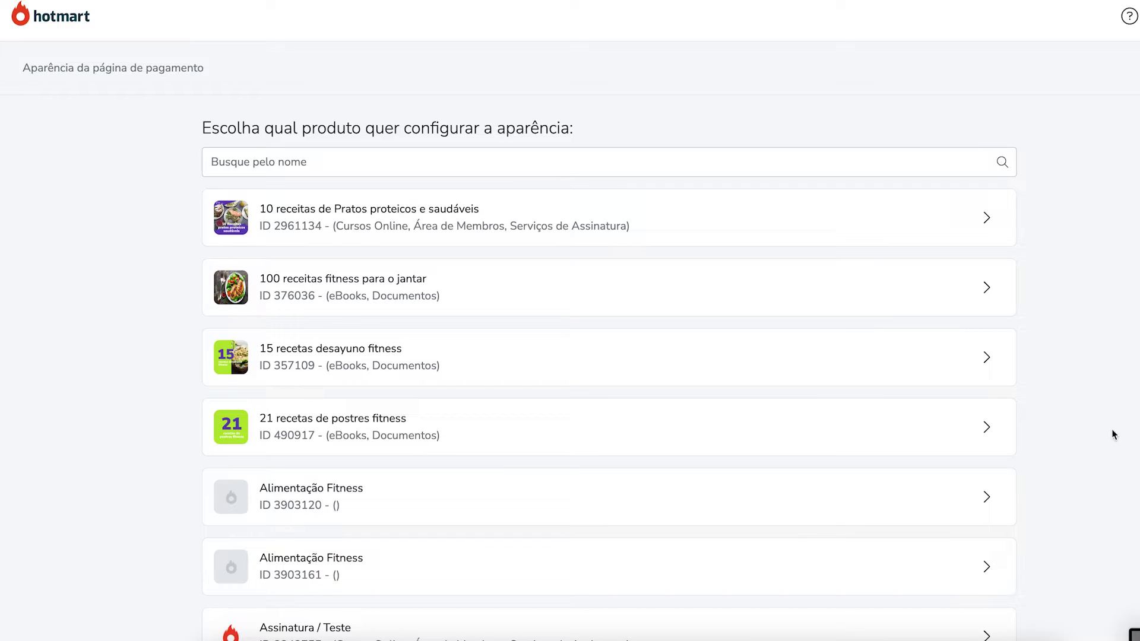
# - Find the Vida Fitness product and create a new payment page for it from the Em Branco template
pyautogui.click(827, 164)
pyautogui.write('Vida fit')
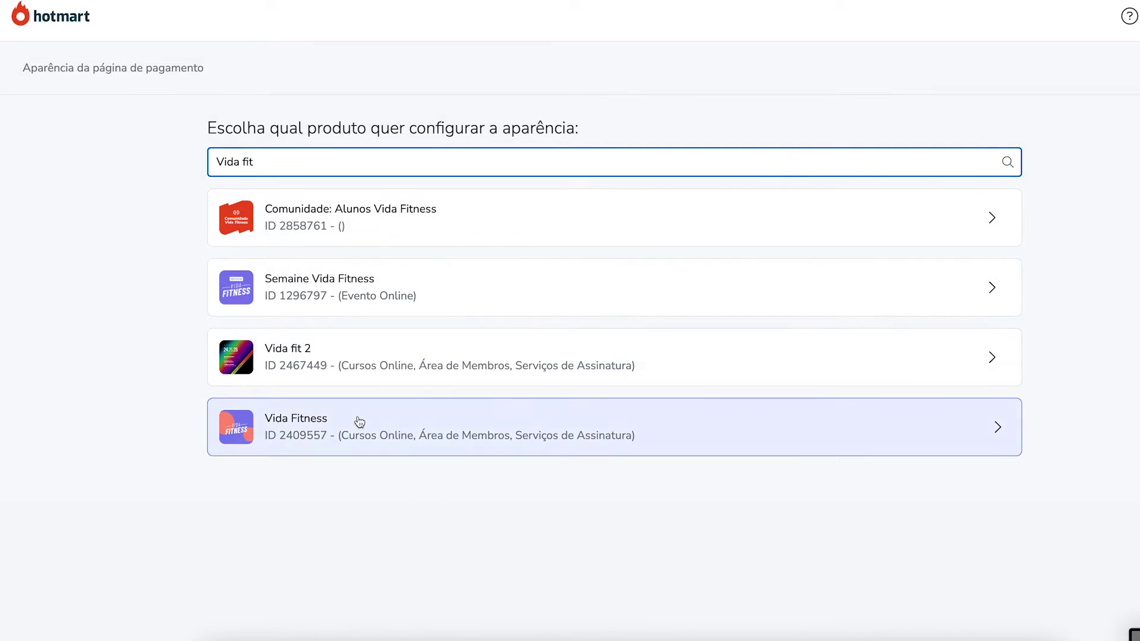
pyautogui.click(359, 422)
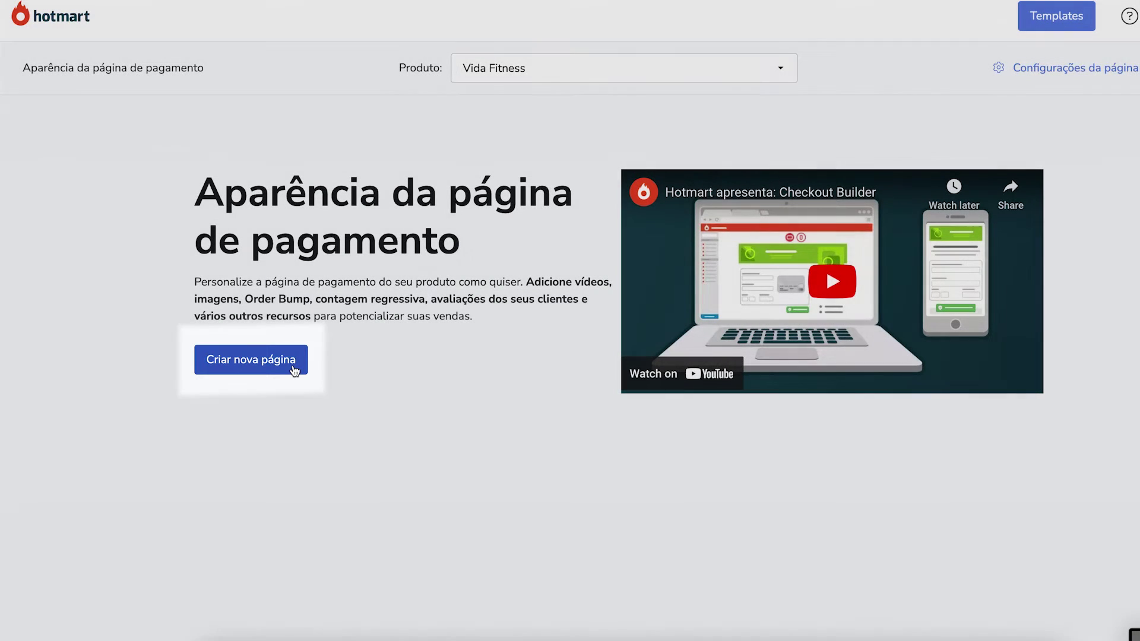
pyautogui.click(294, 369)
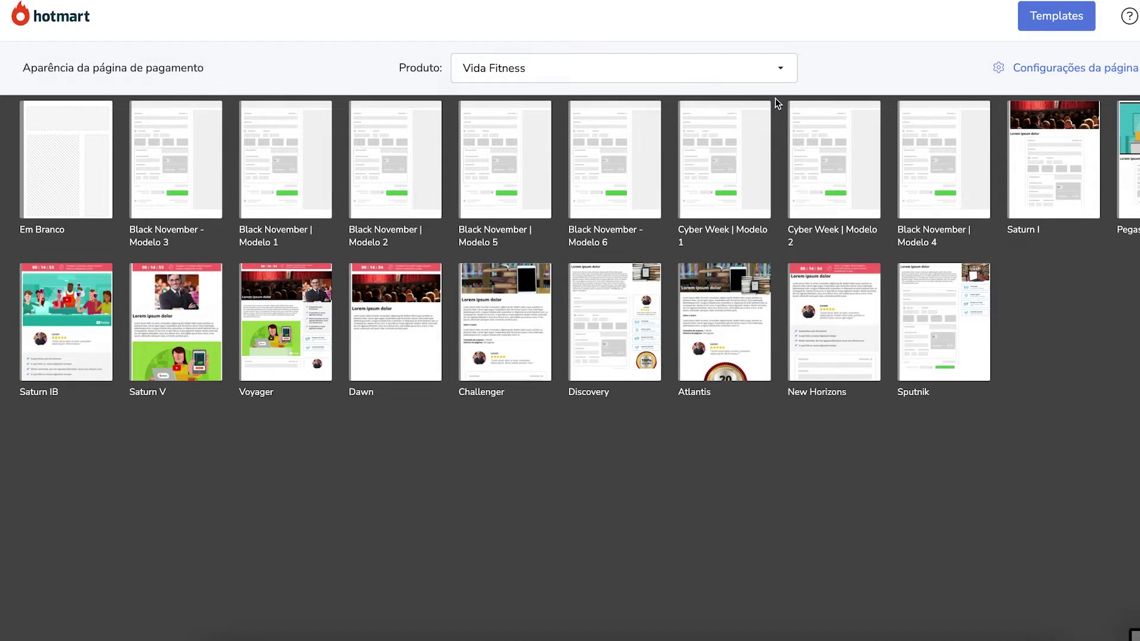
pyautogui.click(104, 125)
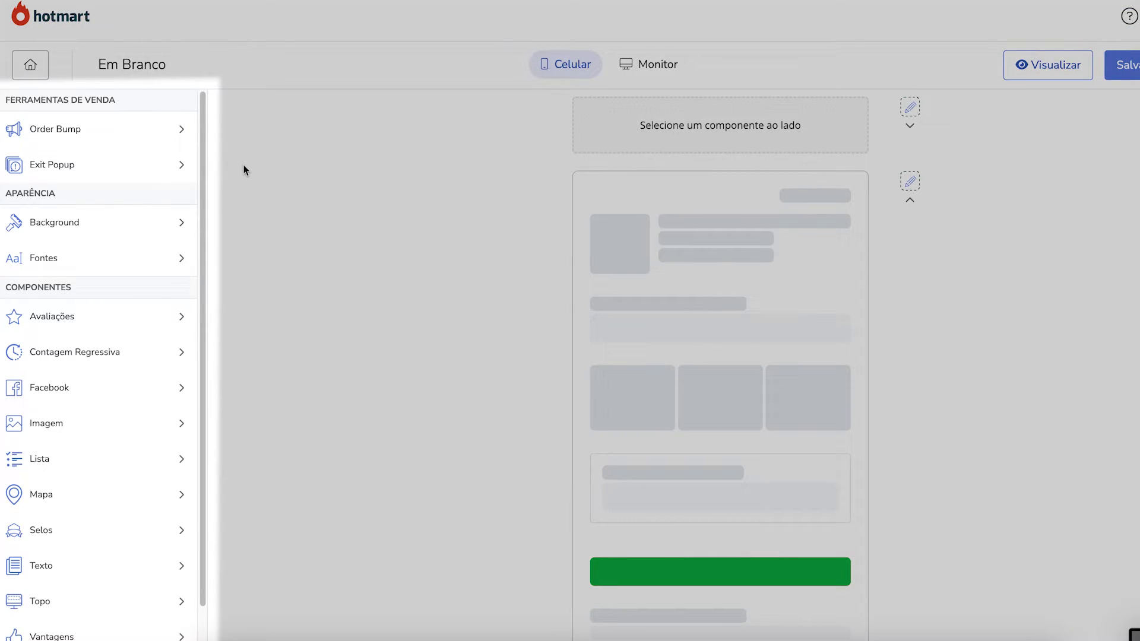
# - Choose the Preço base offer of Pele saudável em 21 dias as an order bump product
pyautogui.click(141, 140)
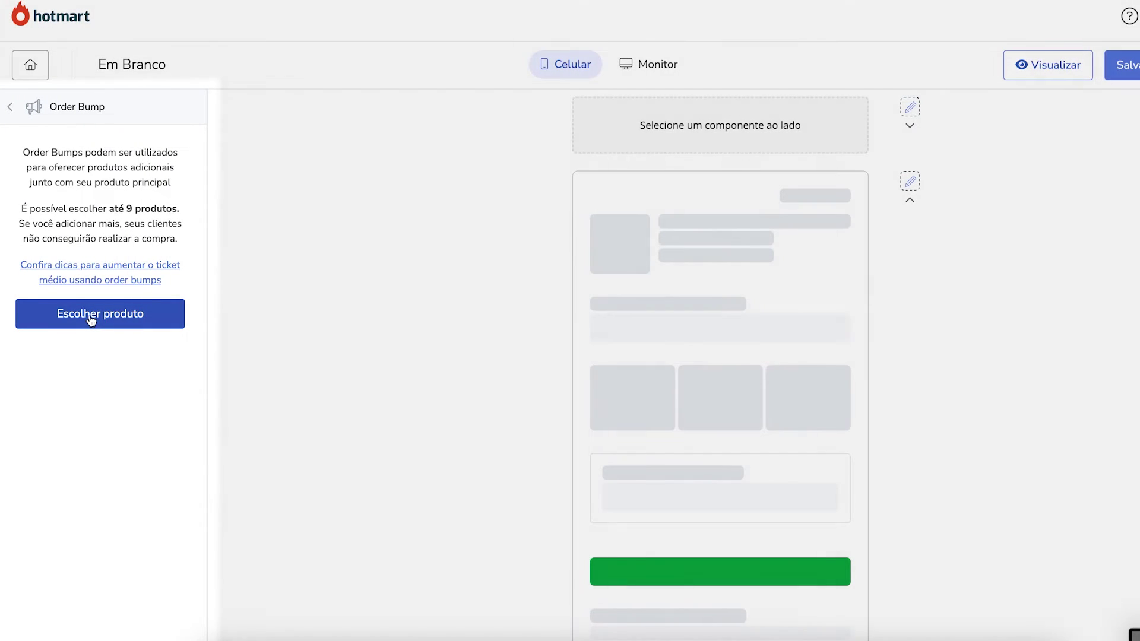
pyautogui.click(90, 317)
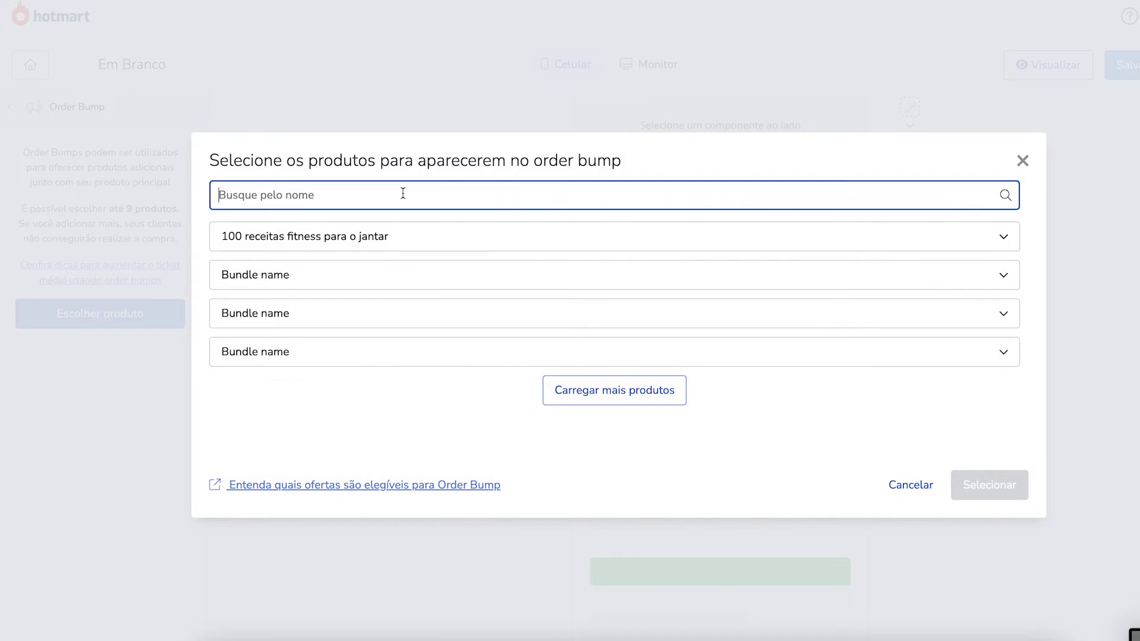
pyautogui.write('Pele')
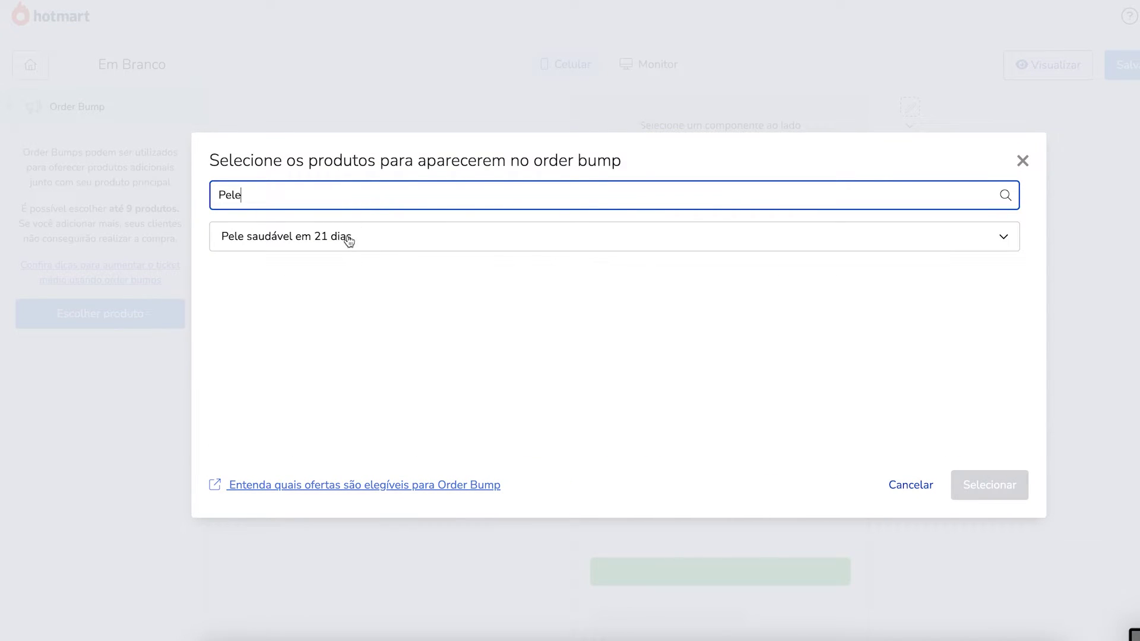
pyautogui.click(347, 237)
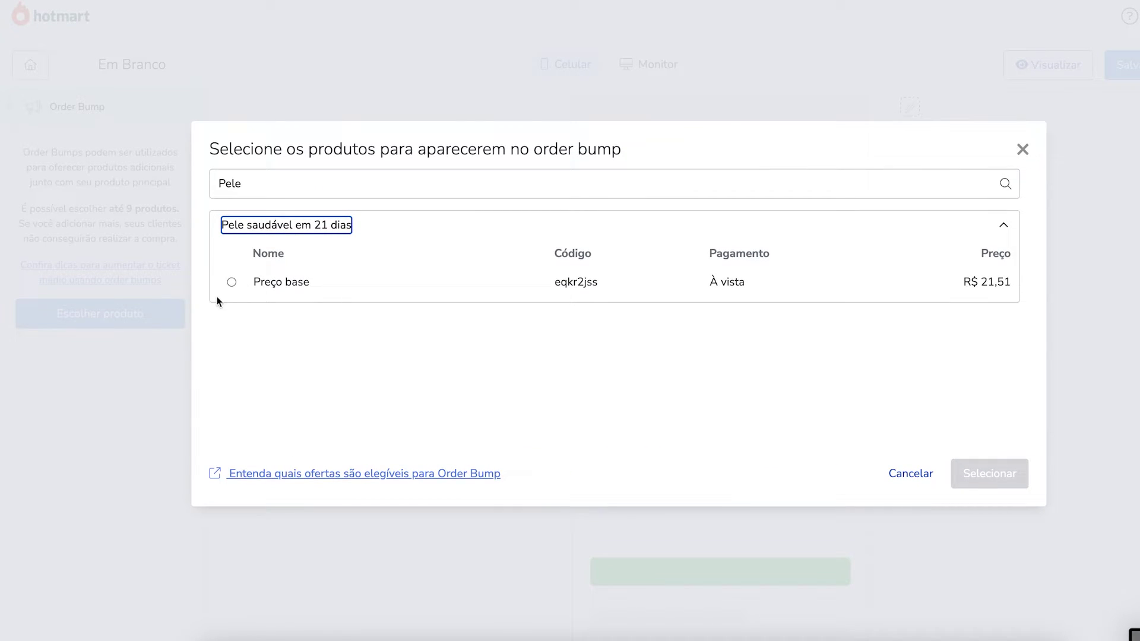
pyautogui.click(232, 282)
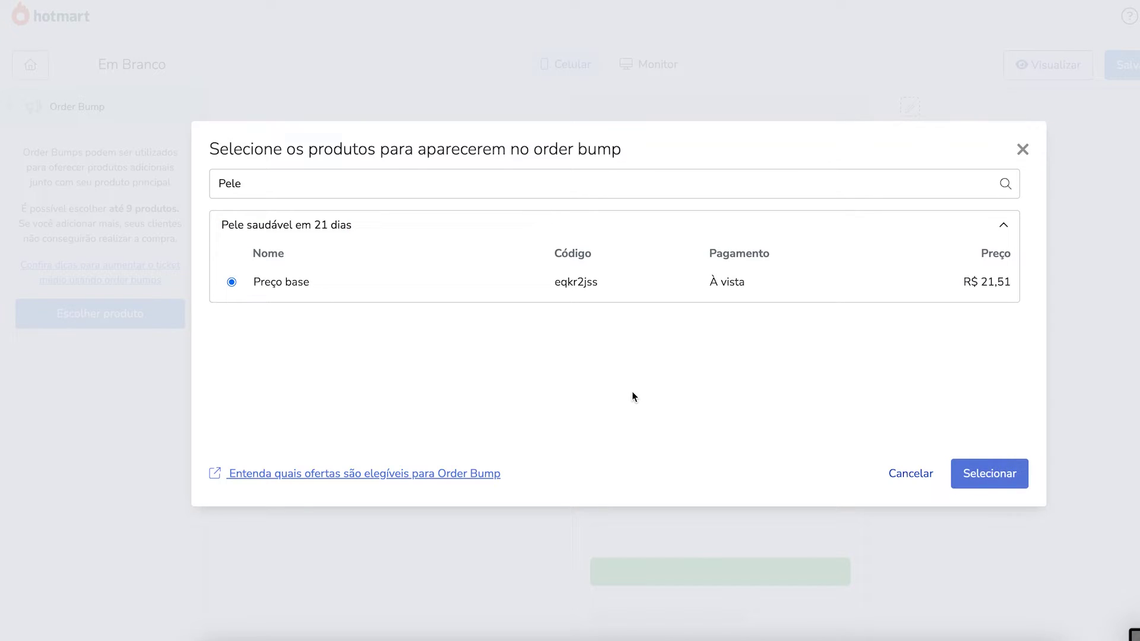
pyautogui.click(990, 470)
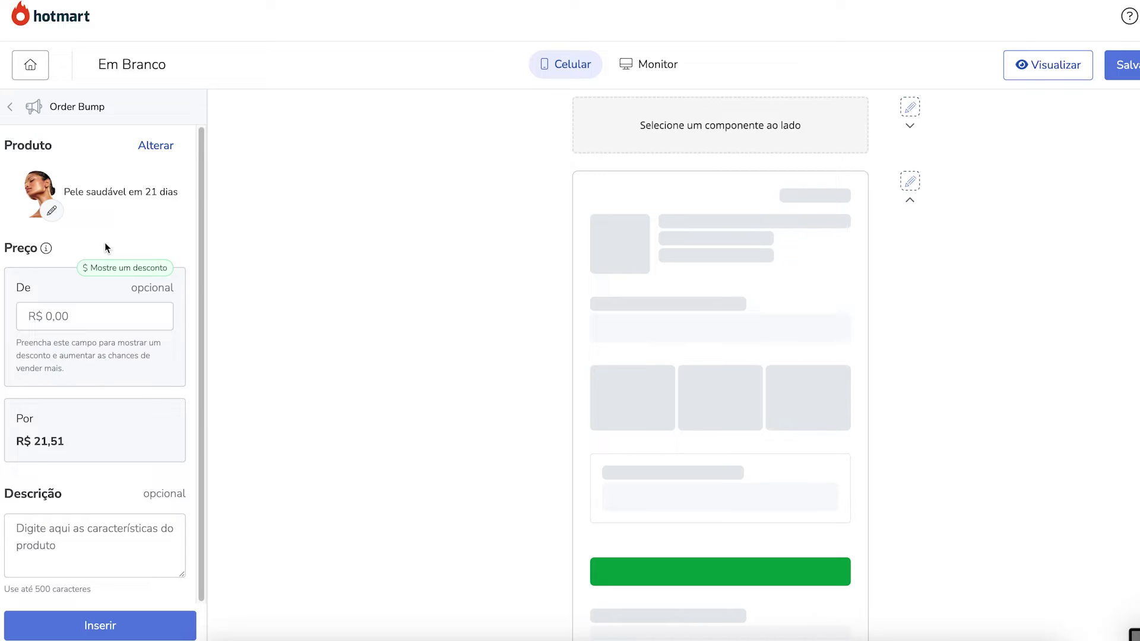
# - Keep the product's registered photo and set the order bump's original "De" price to R$ 100,00
pyautogui.click(52, 212)
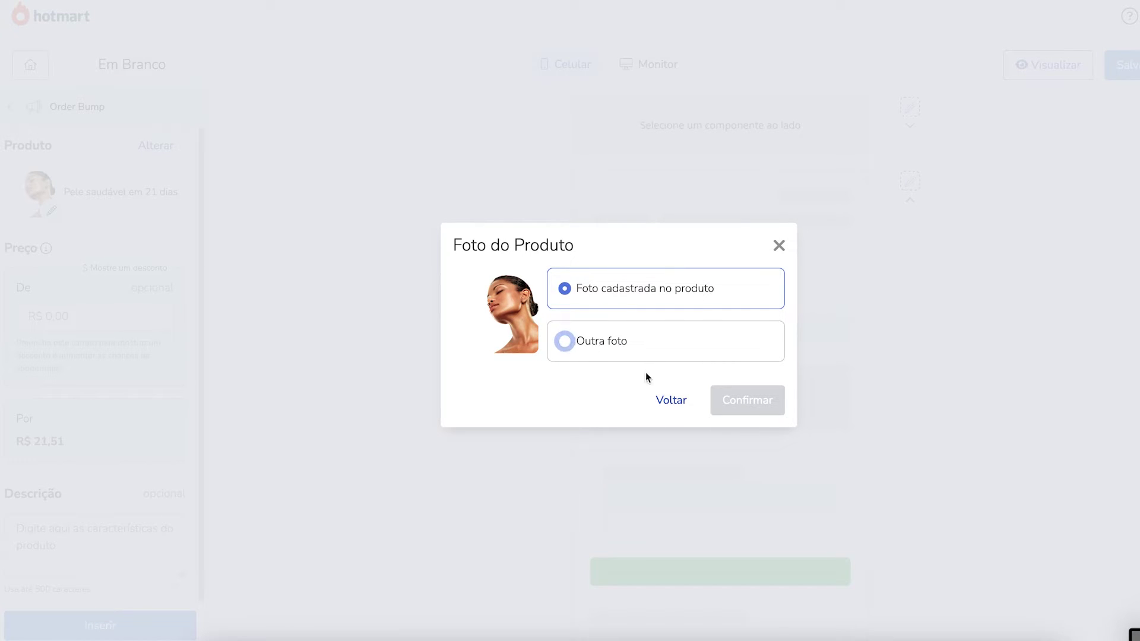
pyautogui.click(678, 404)
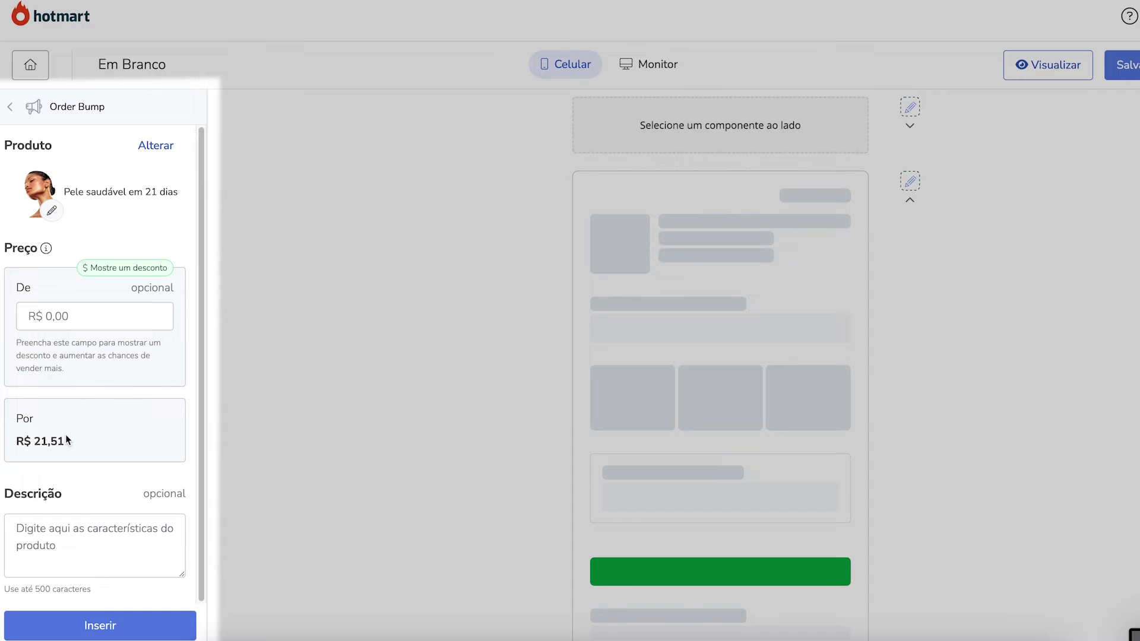
pyautogui.click(41, 317)
pyautogui.write('10000')
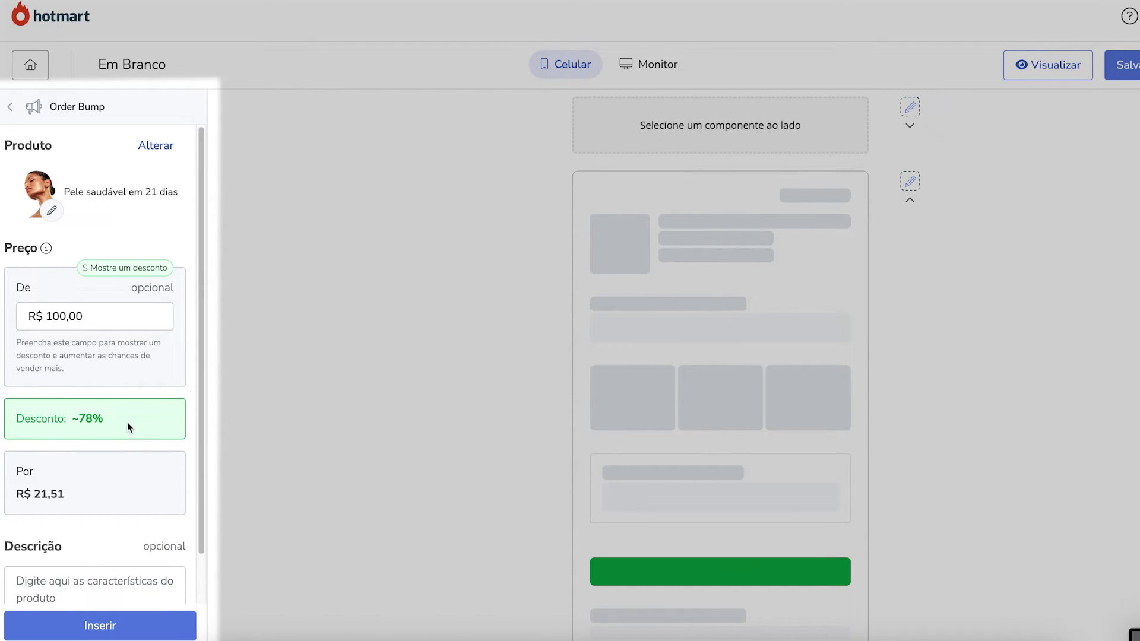
# - Describe the order bump as "Ebook com tecnicas para uma pele mais saudavel" and insert it into the page
pyautogui.scroll(-1, 127, 422)
pyautogui.click(78, 532)
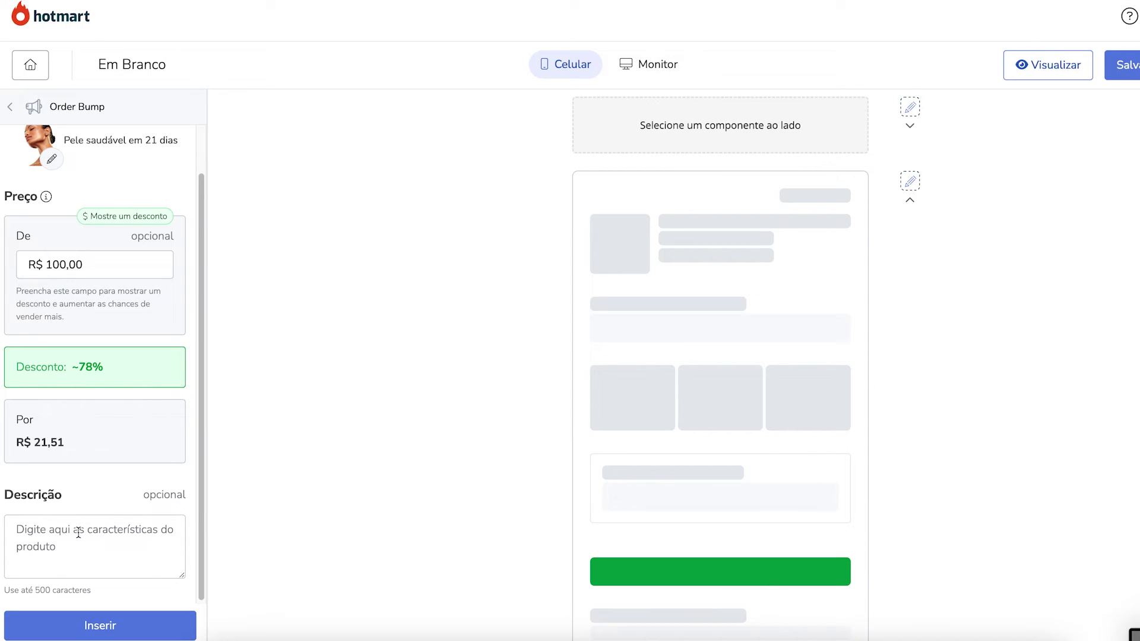
pyautogui.write('Ebook com tecnica')
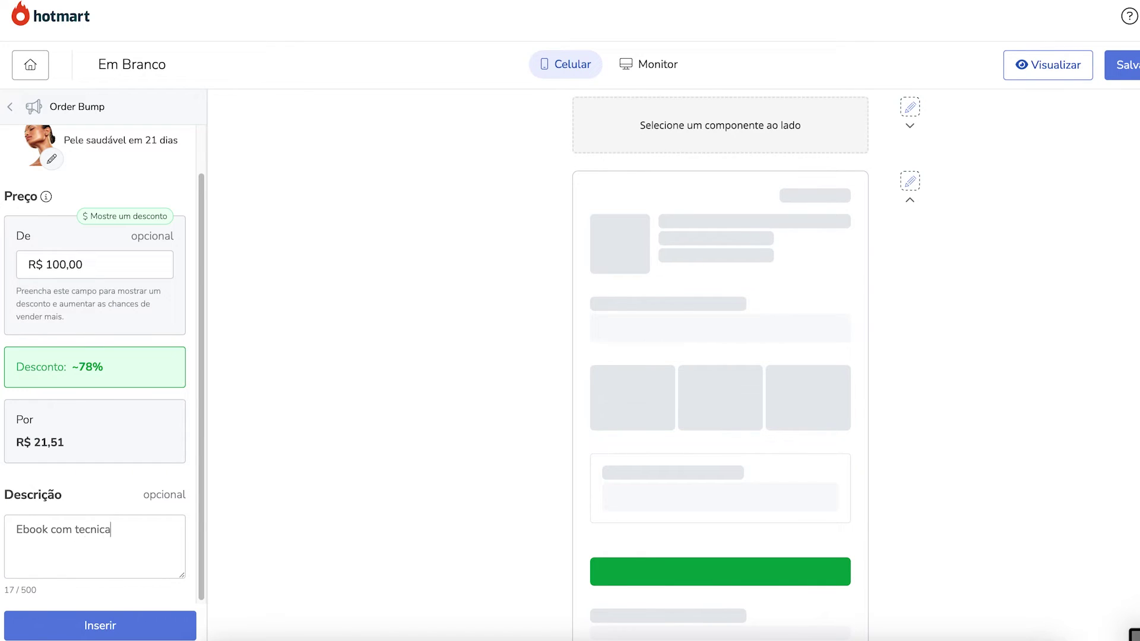
pyautogui.write('s para uma pele mais saudavel')
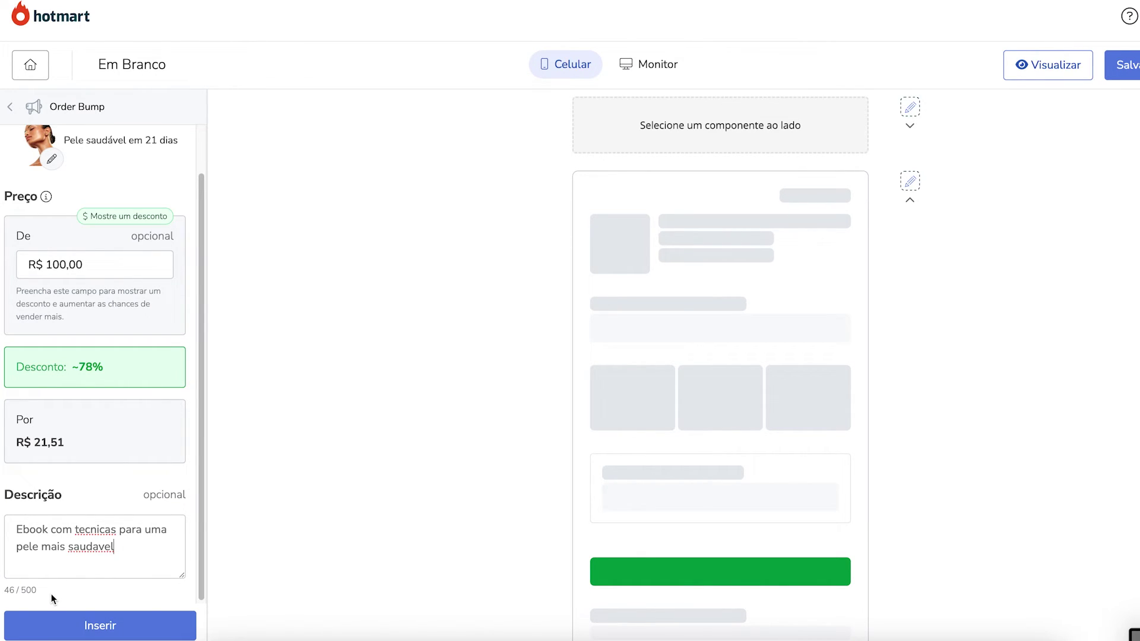
pyautogui.click(59, 625)
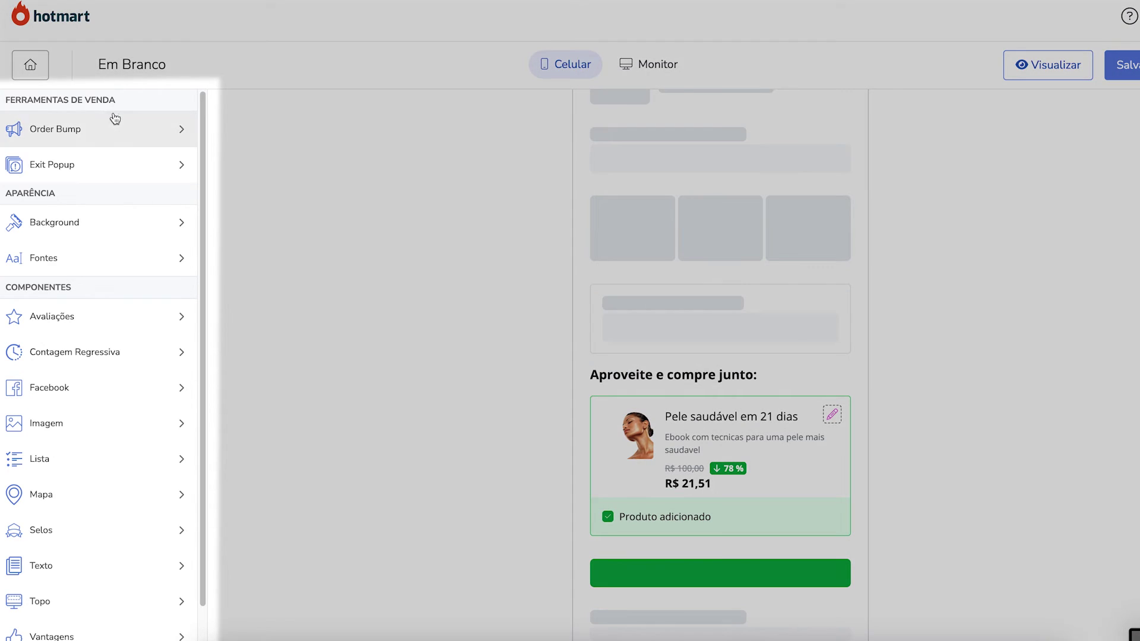
# - Insert a second order bump for 100 receitas fitness para o jantar, using its R$ 90,00 offer without a description
pyautogui.click(97, 134)
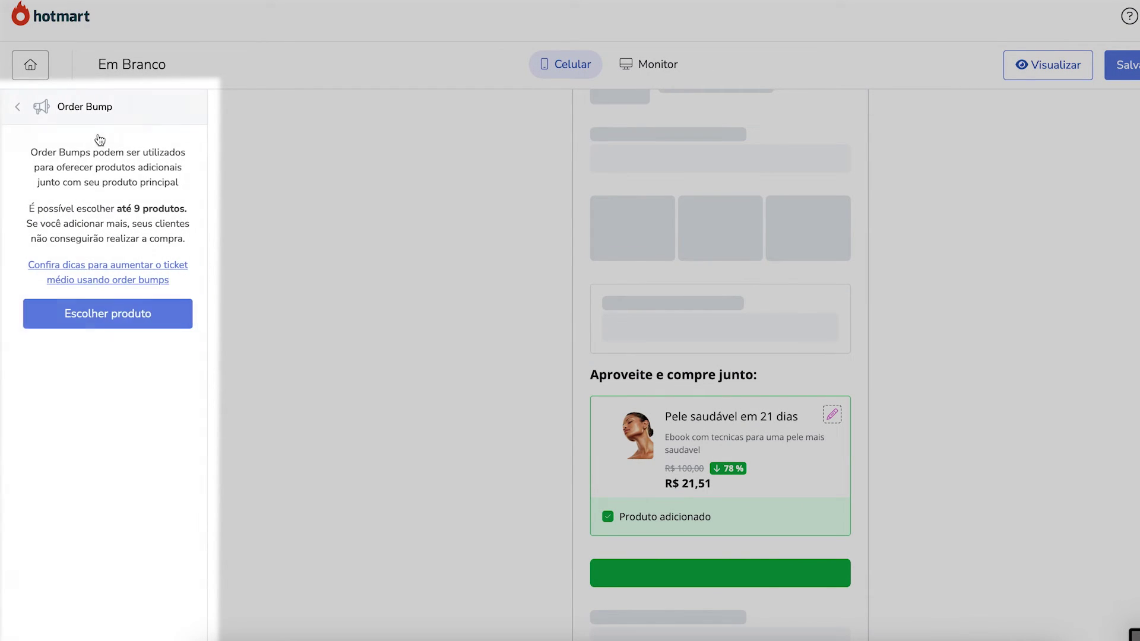
pyautogui.click(80, 325)
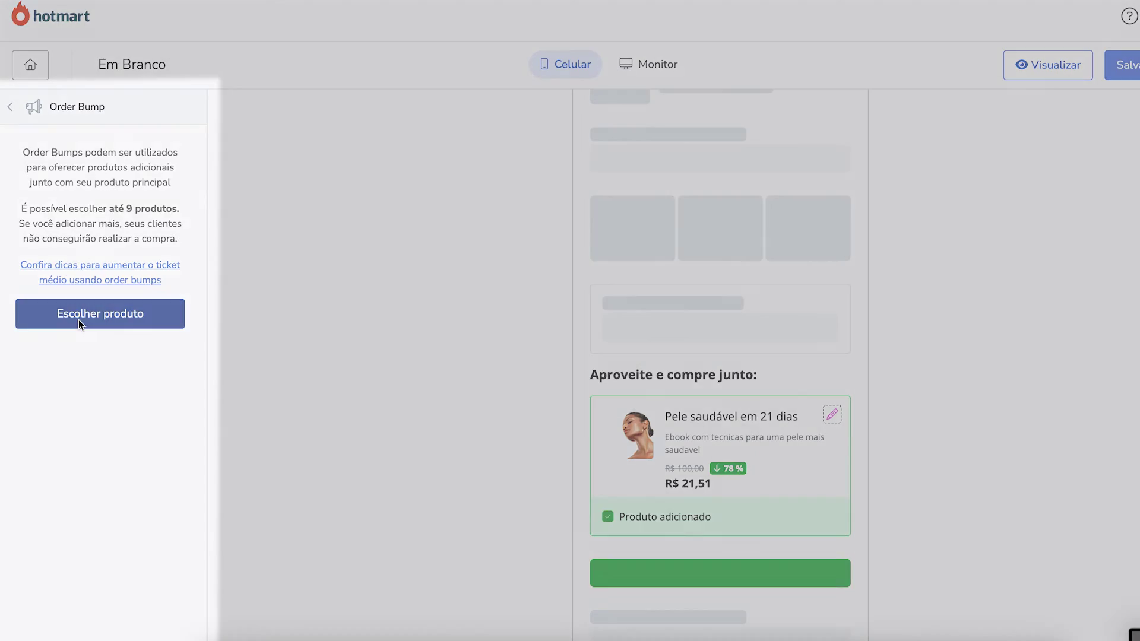
pyautogui.write('100')
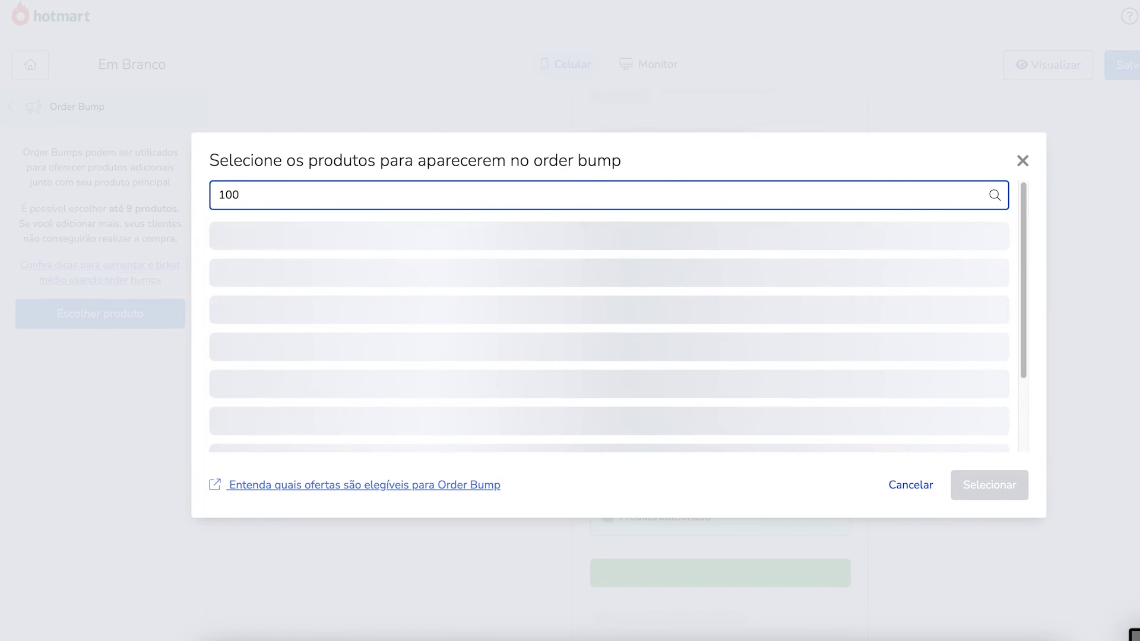
pyautogui.click(323, 236)
pyautogui.scroll(-3, 472, 358)
pyautogui.click(297, 383)
pyautogui.click(989, 474)
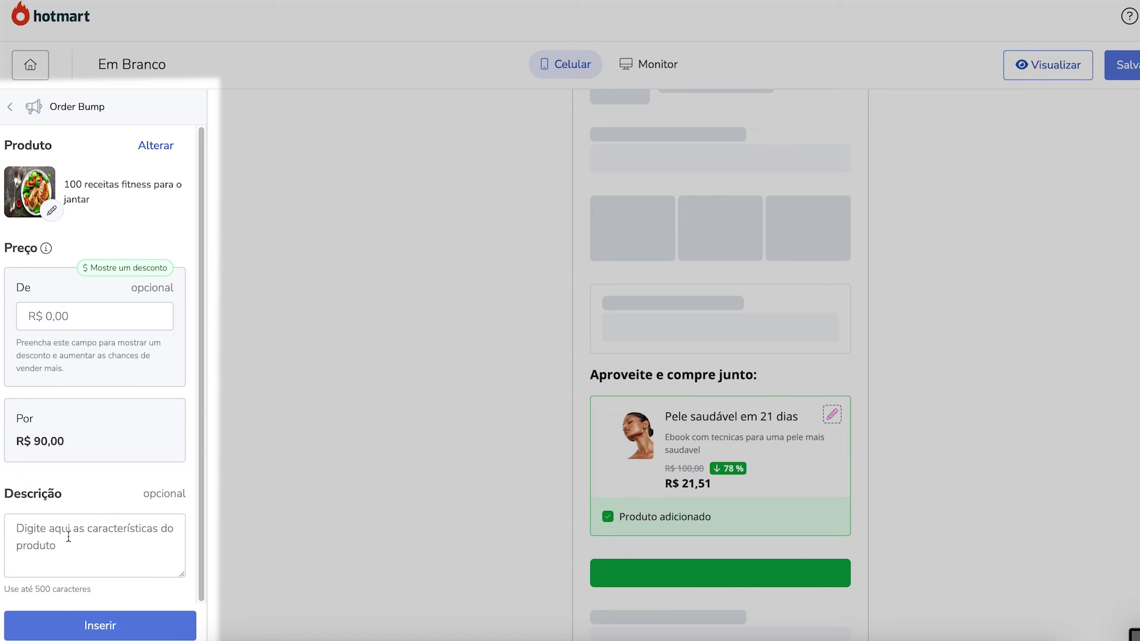
pyautogui.click(65, 626)
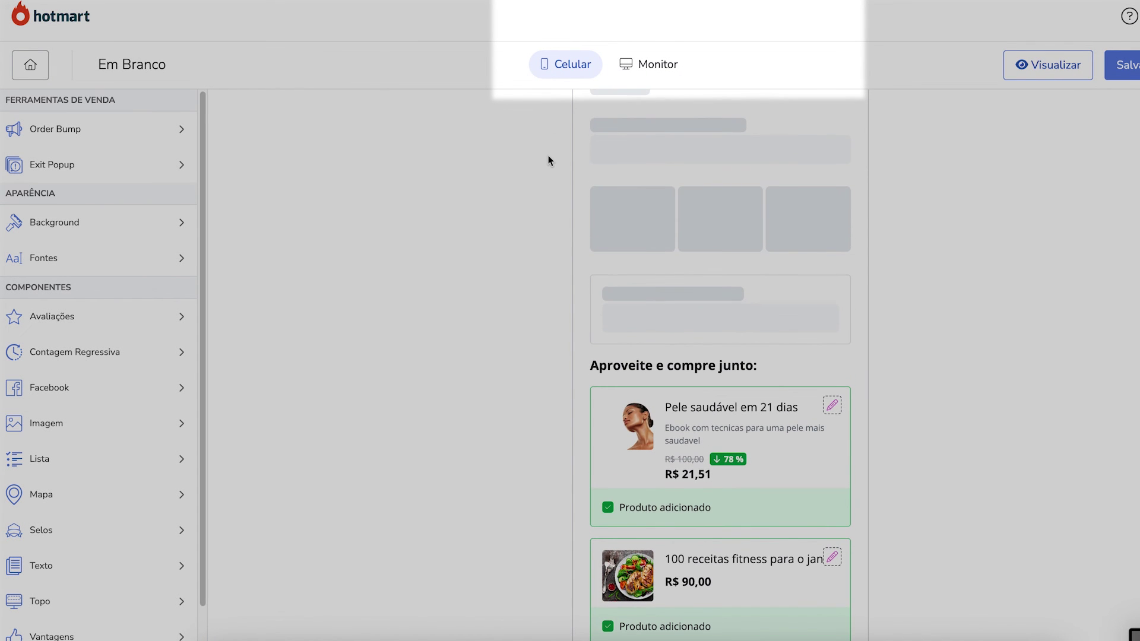
# - Copy the mobile layout to the Monitor version and start saving the new page
pyautogui.click(663, 66)
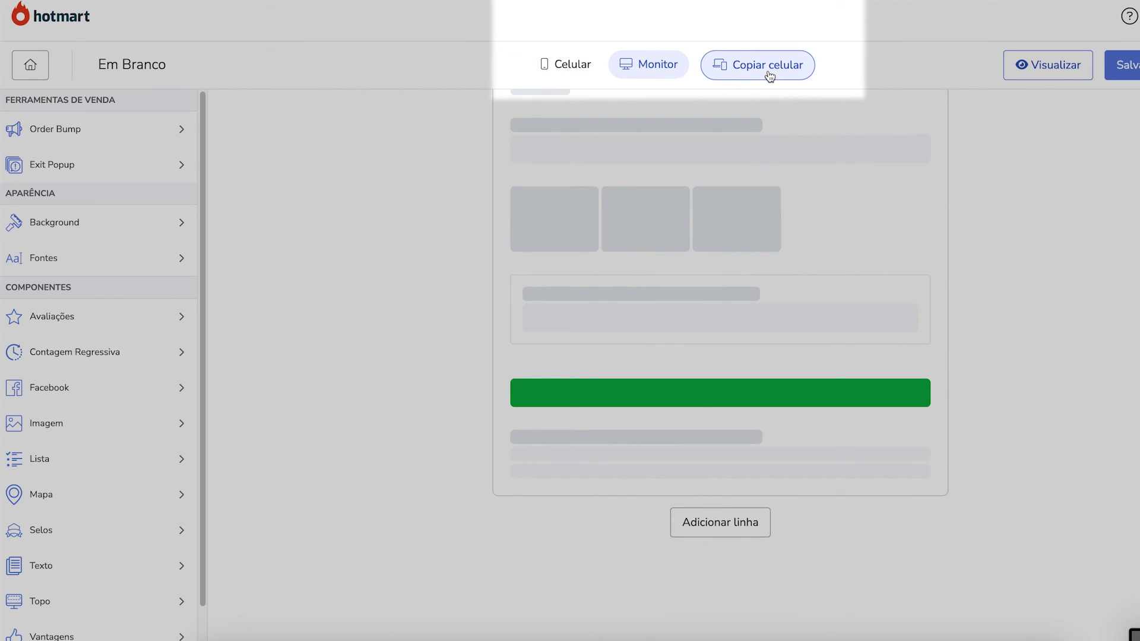
pyautogui.click(768, 66)
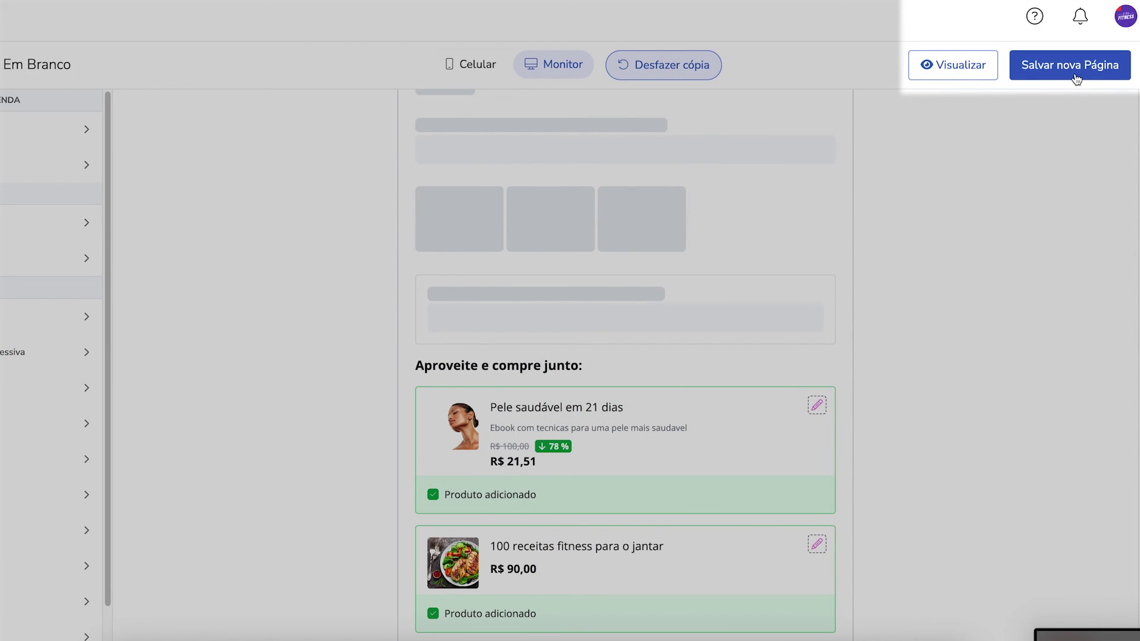
pyautogui.scroll(-1, 1051, 214)
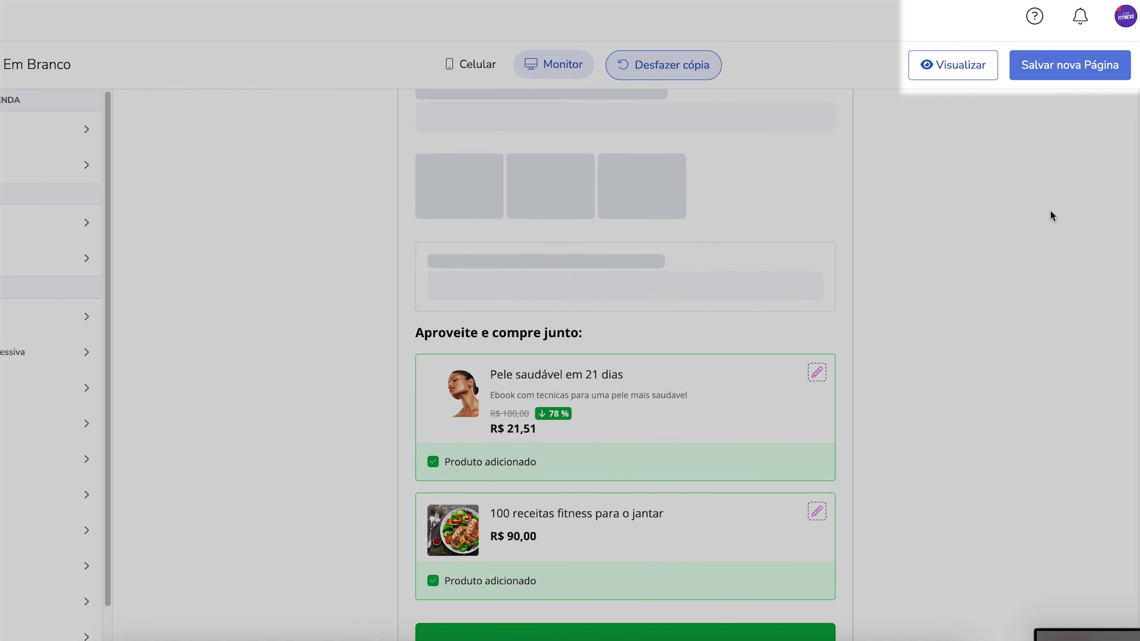
pyautogui.scroll(-2, 1052, 214)
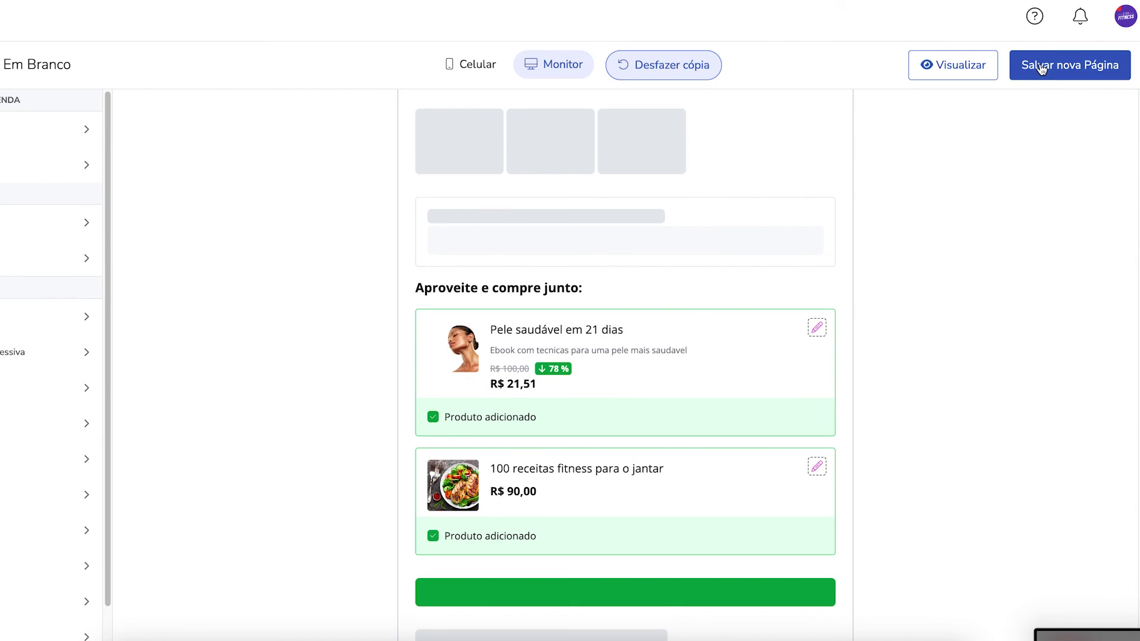
pyautogui.click(1043, 66)
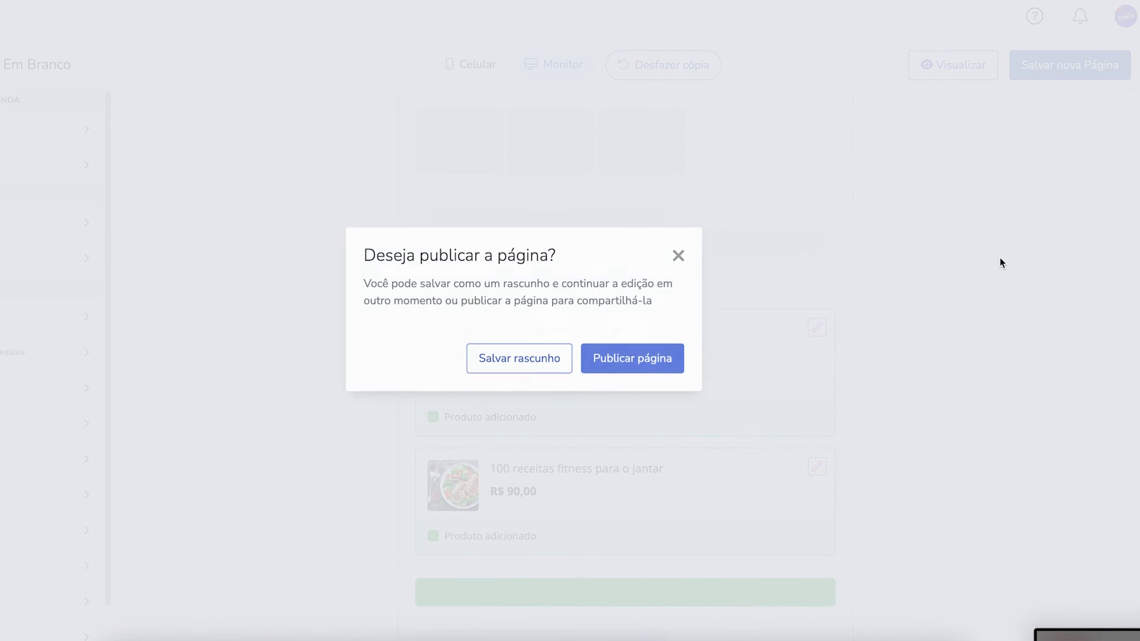